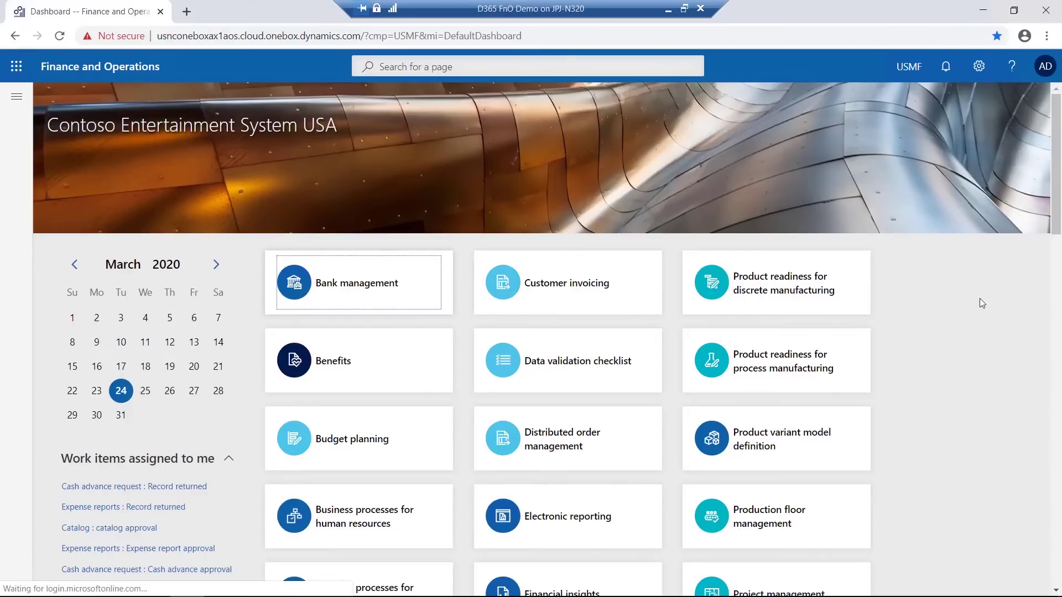
# Scroll down the USMF dashboard to reveal the General journal processing workspace tile.
pyautogui.moveTo(1056, 196); pyautogui.dragTo(1054, 301)
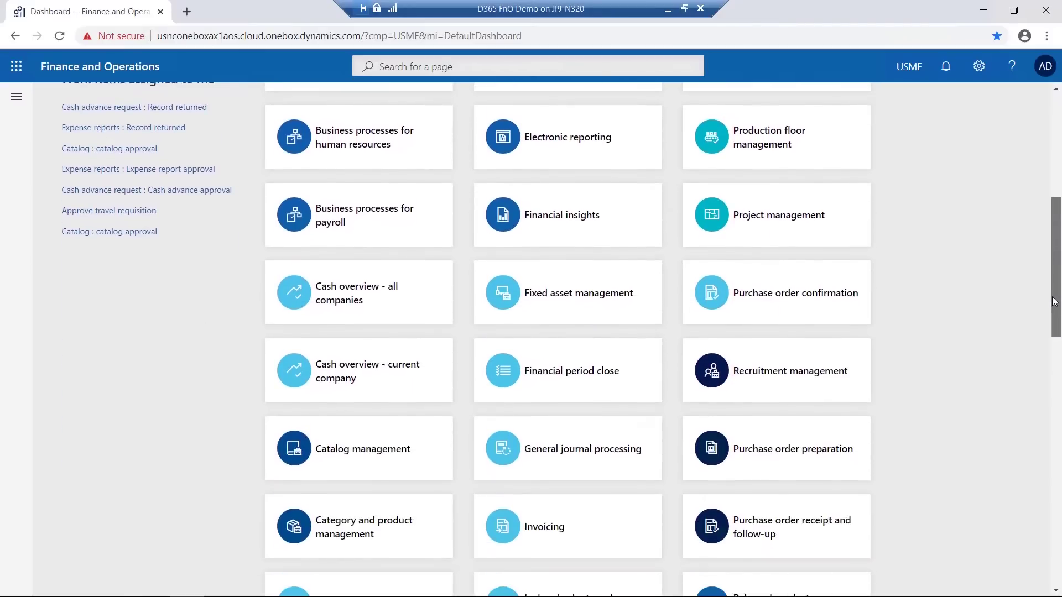
# Open General journal processing, review the four unposted journals, and scroll right to the Links panel.
pyautogui.click(555, 449)
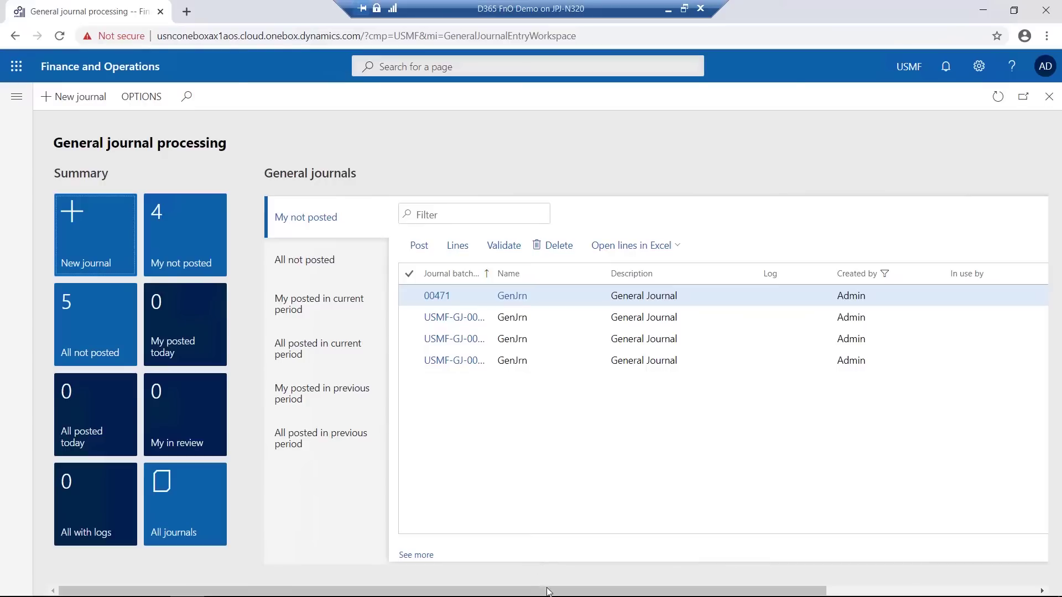
pyautogui.hscroll(5, 567, 593)
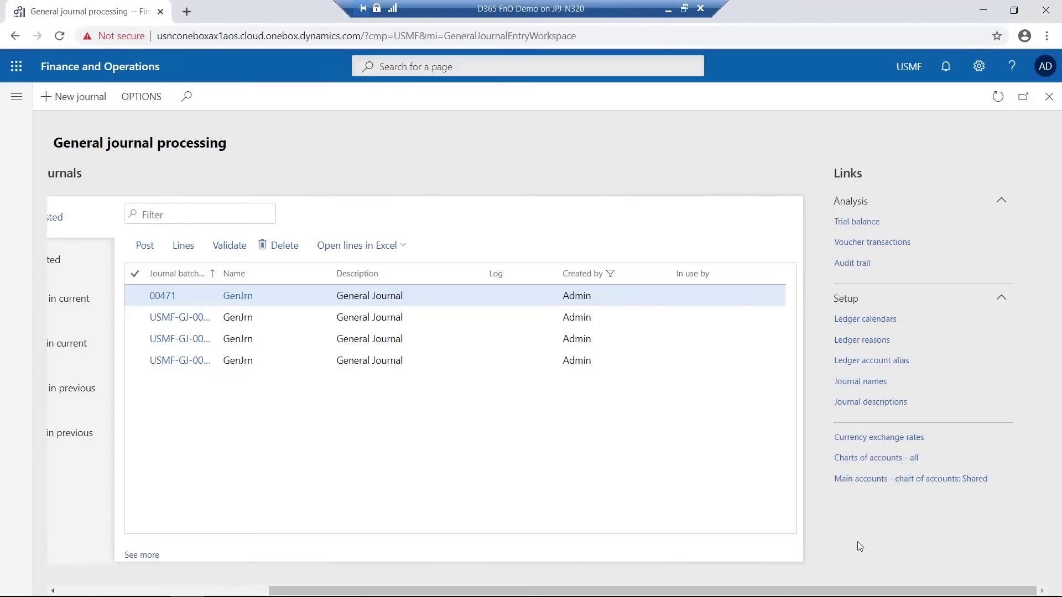
# In the navigation pane, briefly expand Recent and Workspaces, then choose Accounts payable under Modules.
pyautogui.click(12, 98)
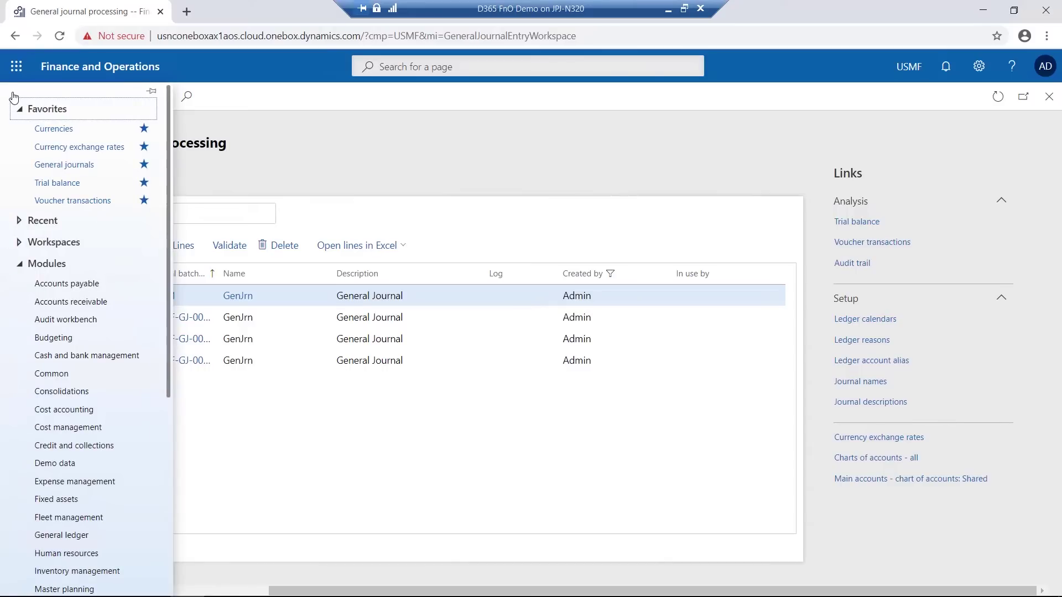
pyautogui.click(19, 222)
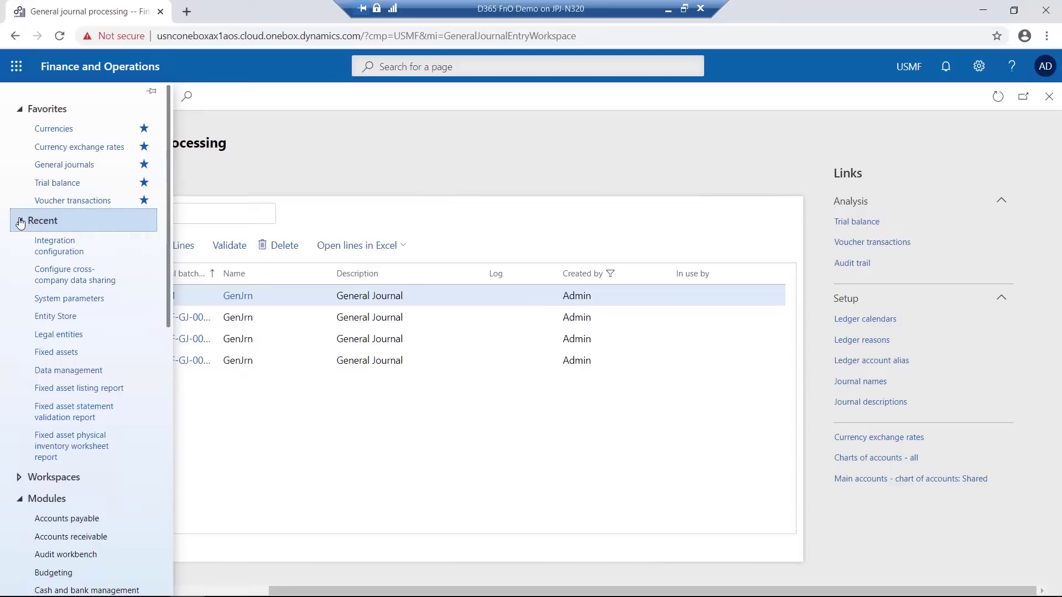
pyautogui.click(20, 222)
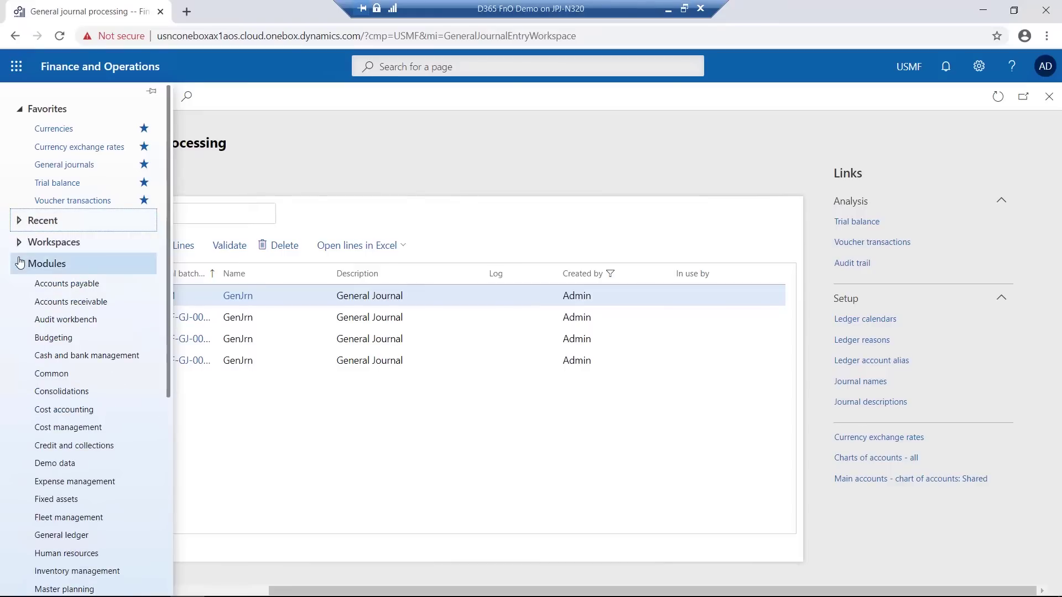
pyautogui.click(21, 243)
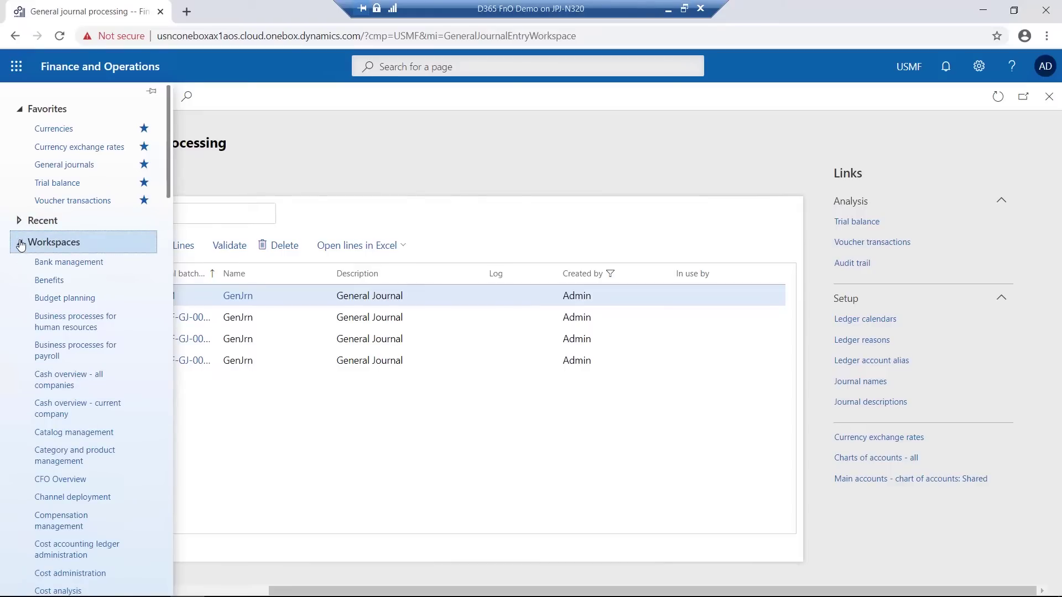
pyautogui.click(21, 244)
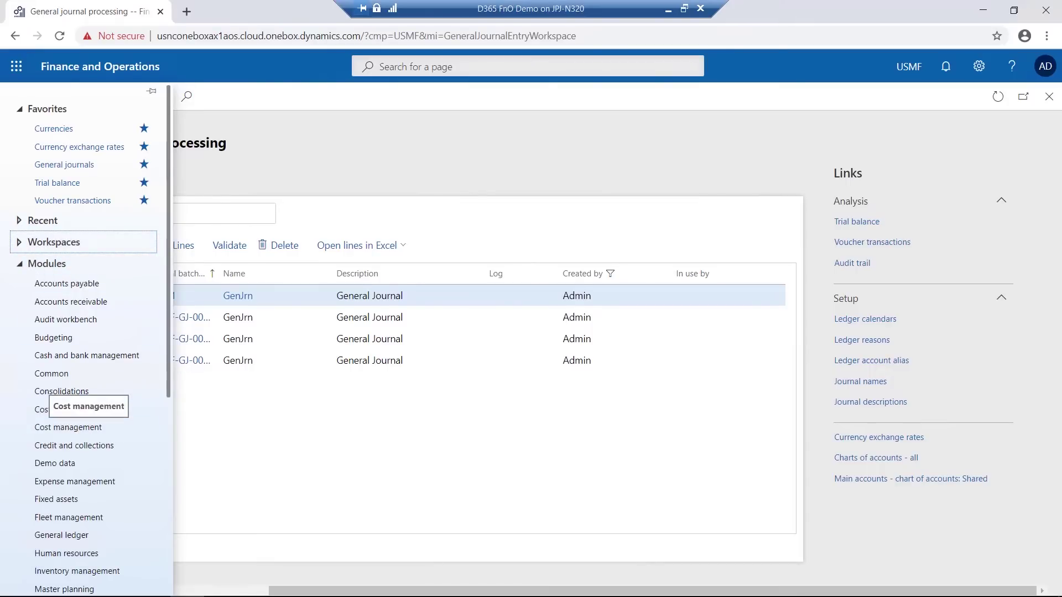
pyautogui.click(80, 289)
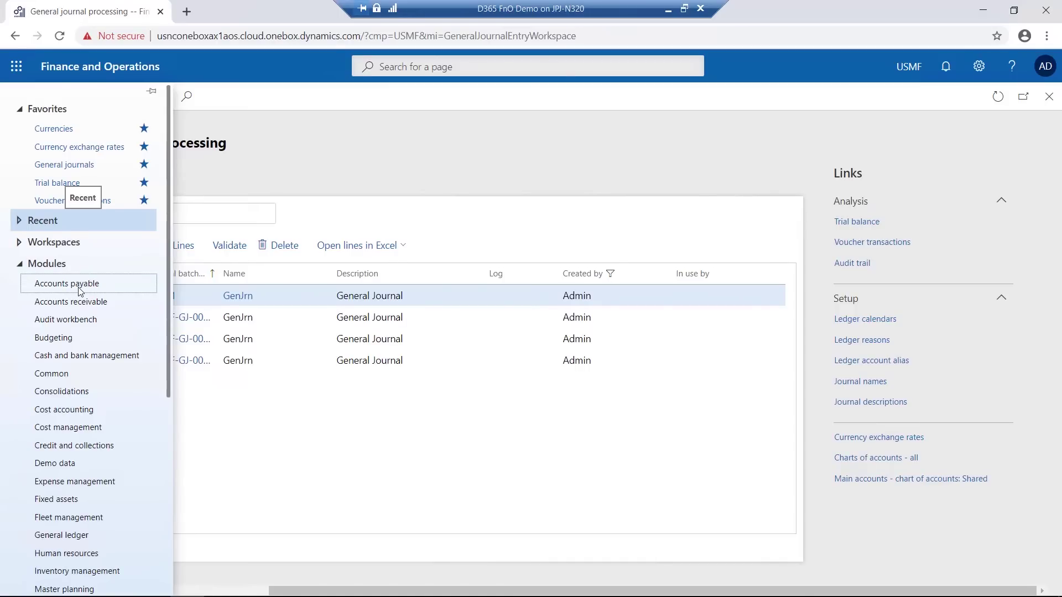
# Show the Accounts payable pages and expand Vendors, Purchase orders, Invoices, and Inquiries and reports.
pyautogui.click(74, 284)
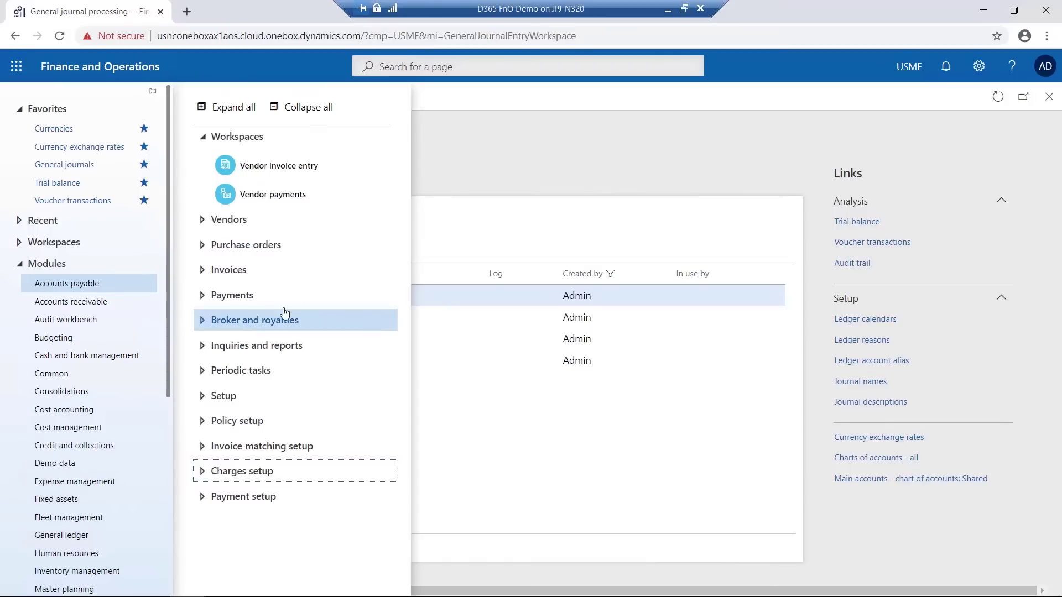
pyautogui.click(200, 230)
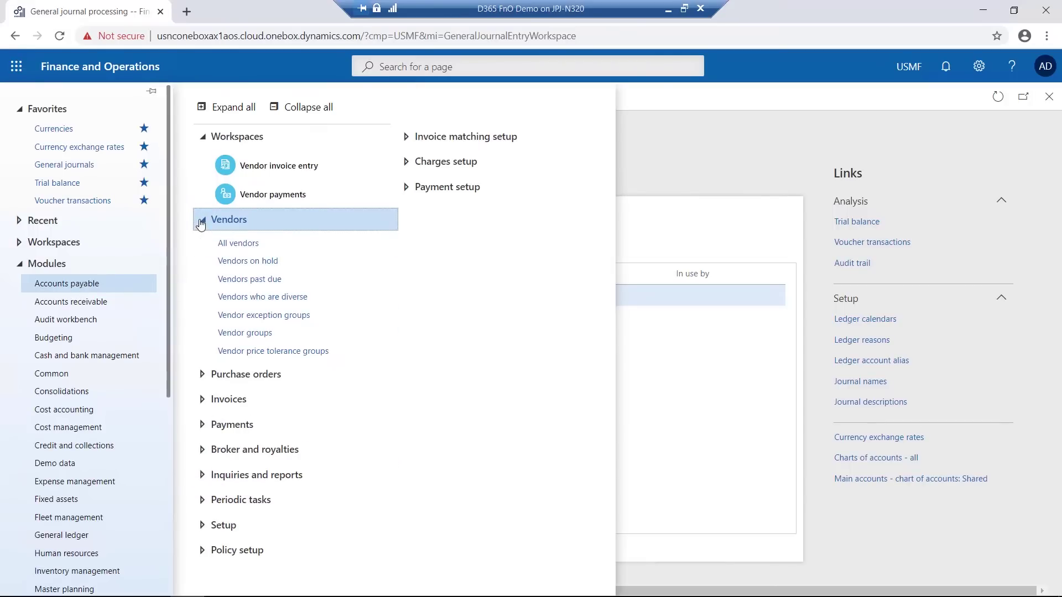
pyautogui.click(202, 375)
pyautogui.click(203, 504)
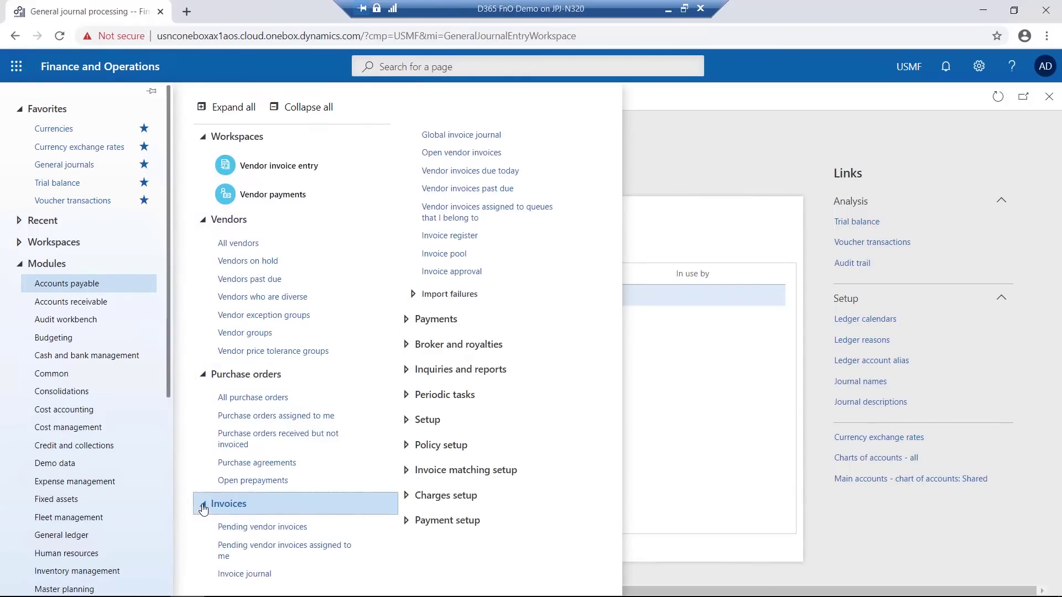
pyautogui.click(409, 373)
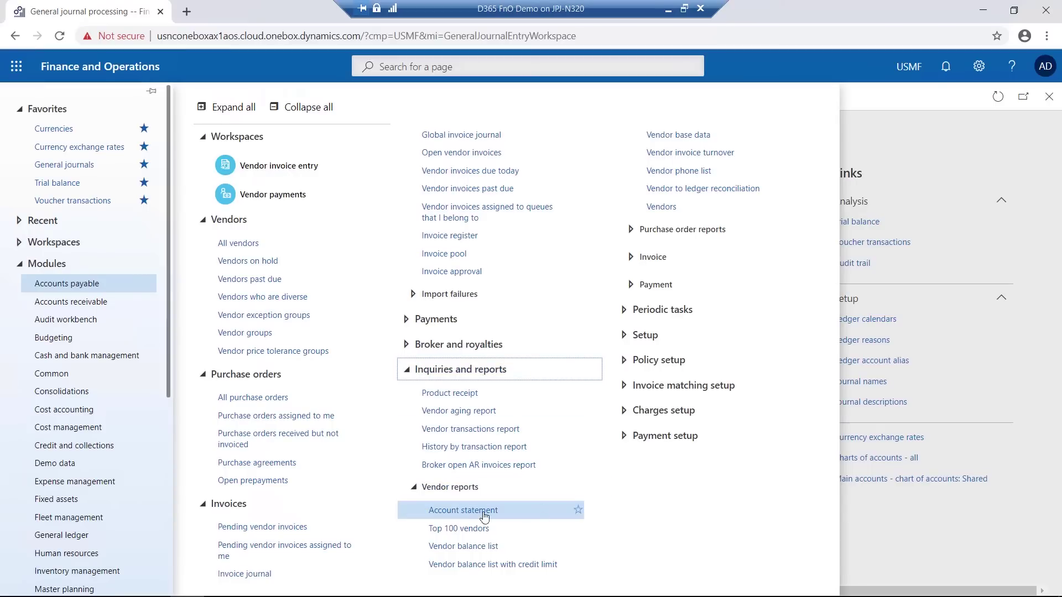
# Expand and collapse the Setup group twice, leaving it closed.
pyautogui.click(626, 336)
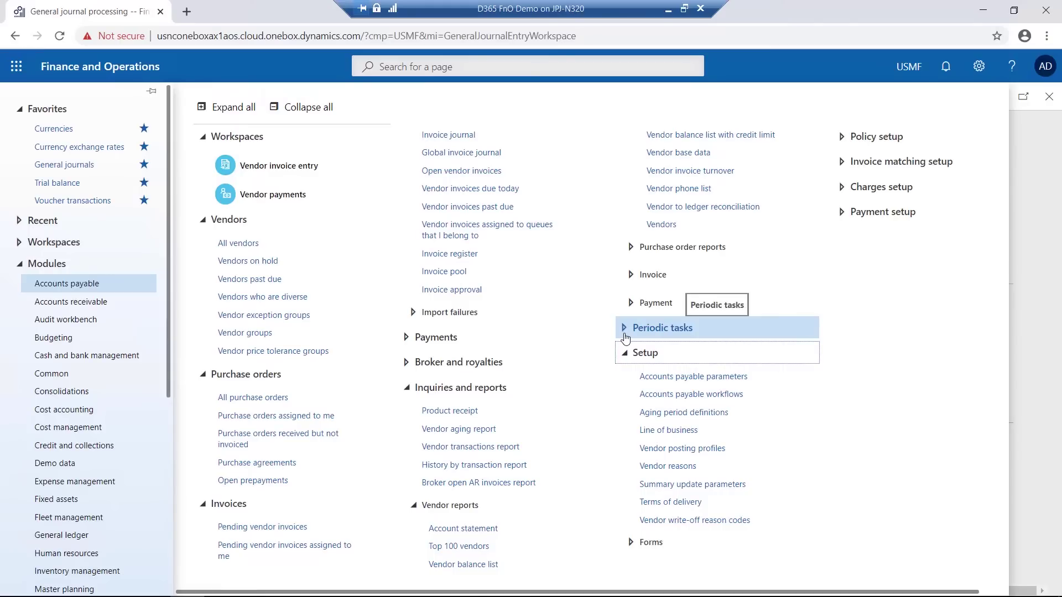
pyautogui.click(624, 356)
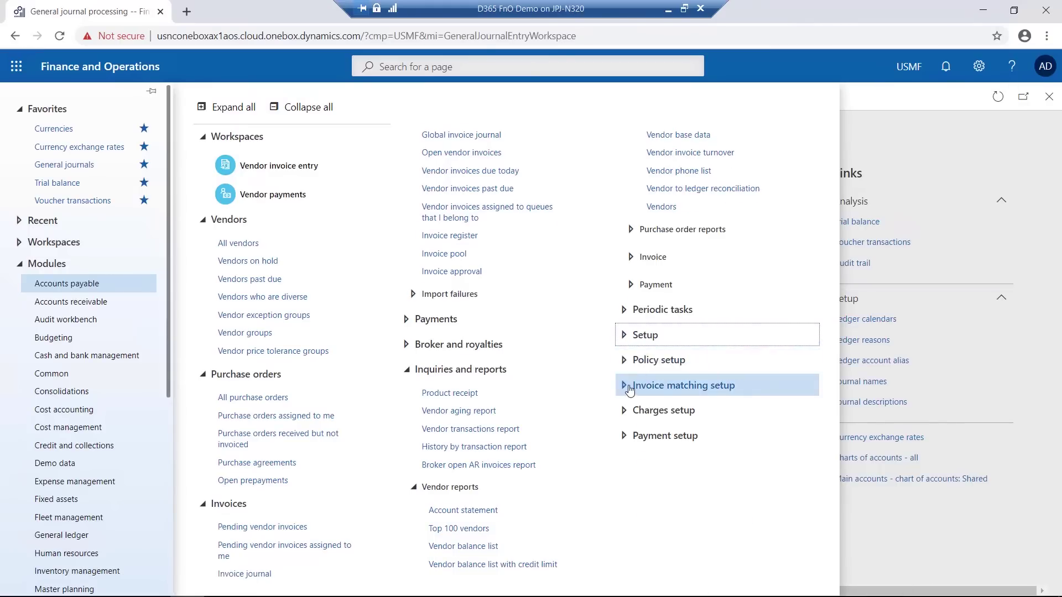
pyautogui.click(625, 336)
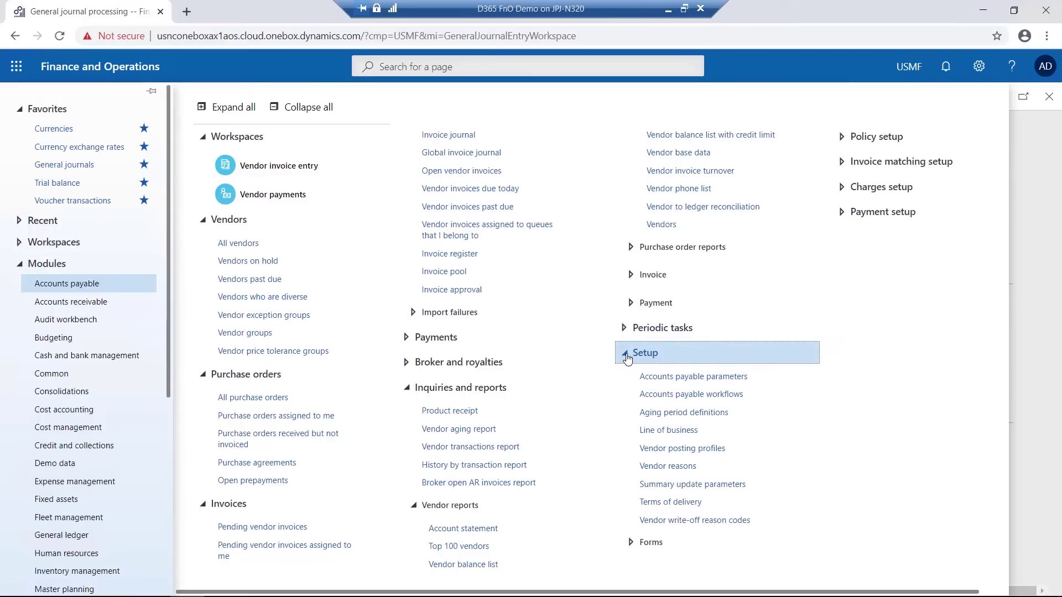
pyautogui.click(627, 357)
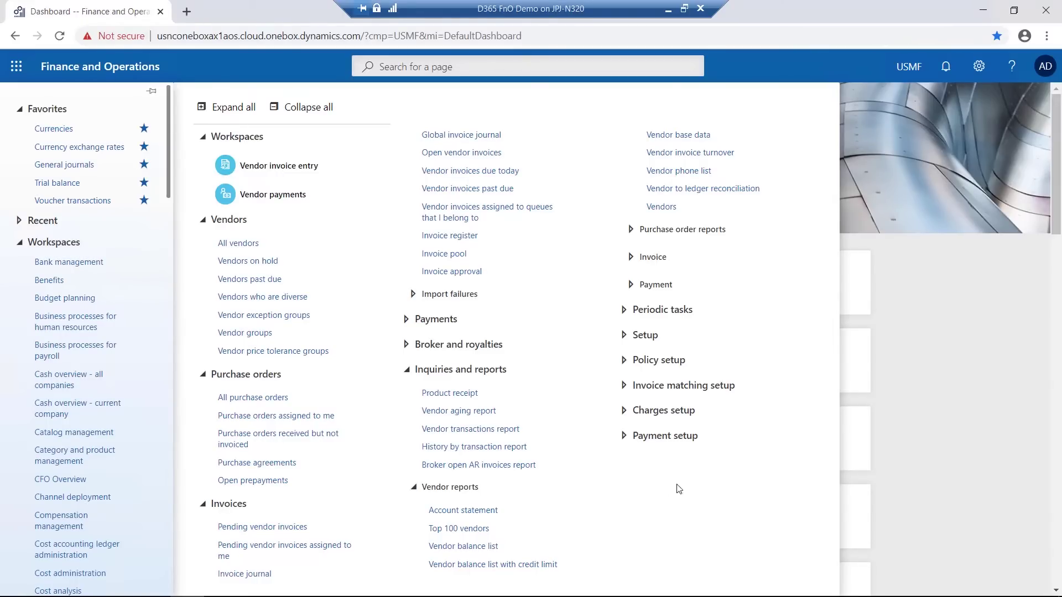
# Star All vendors, All purchase orders and Product receipt, then open Product receipt from Favorites.
pyautogui.click(374, 244)
pyautogui.click(374, 398)
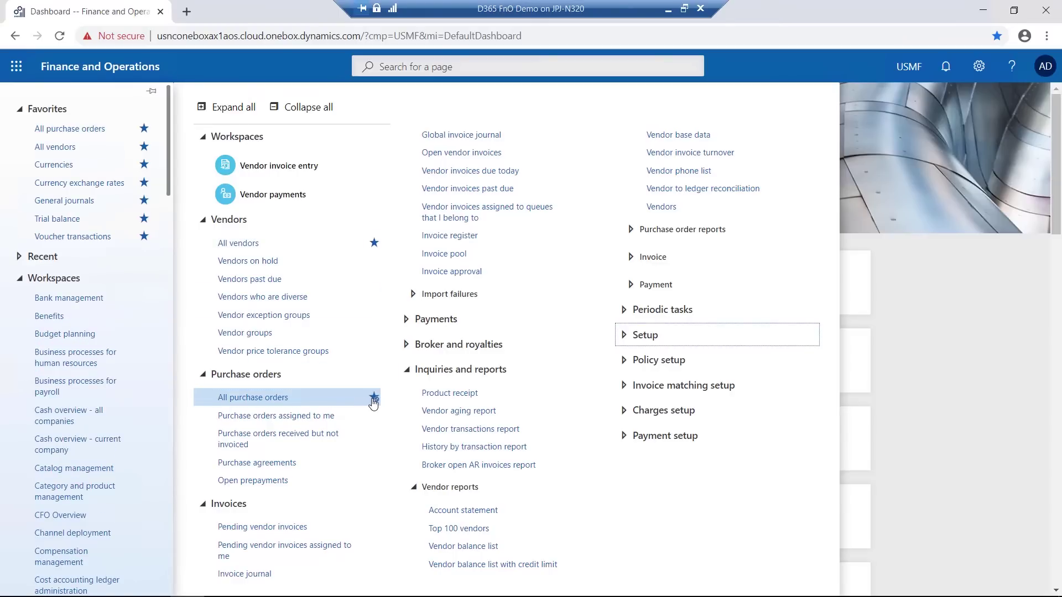
pyautogui.click(578, 394)
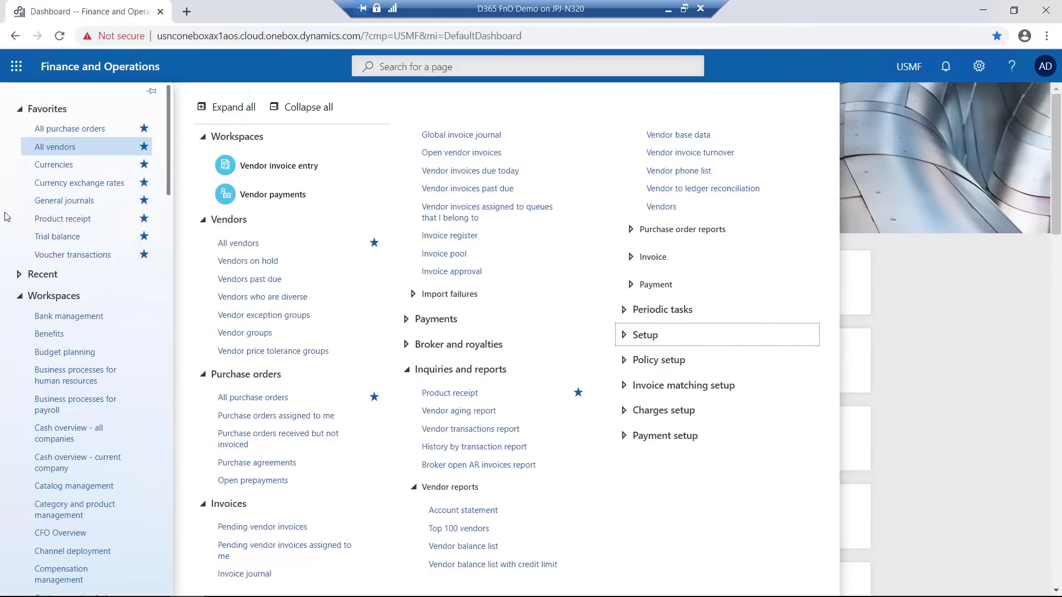
pyautogui.click(60, 219)
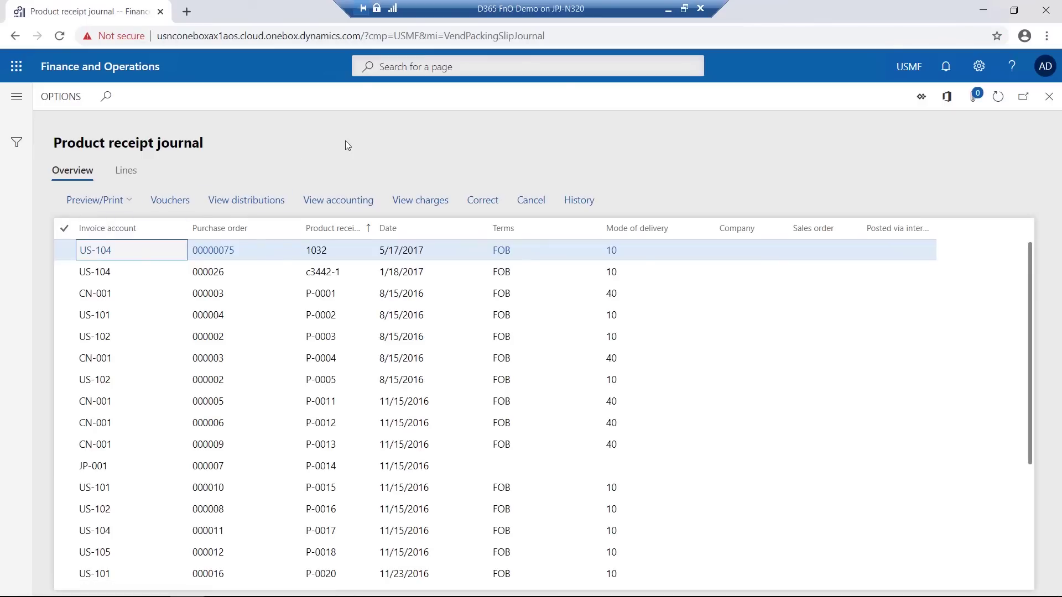
# Pin Product receipt as a Tile in Purchase order receipt and follow-up via Options > Add to workspace, then close the page.
pyautogui.click(62, 101)
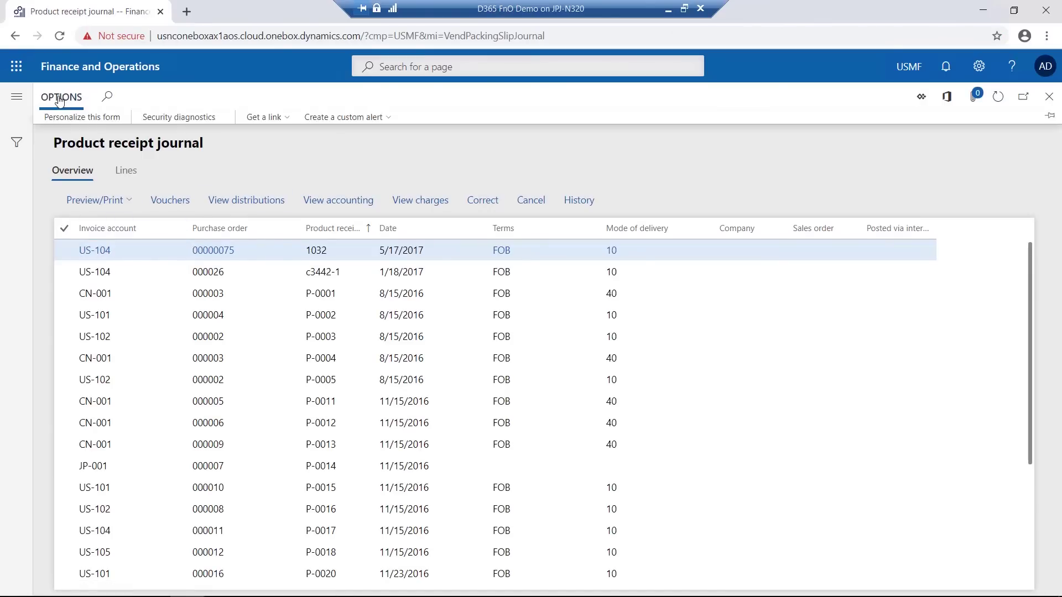
pyautogui.click(117, 158)
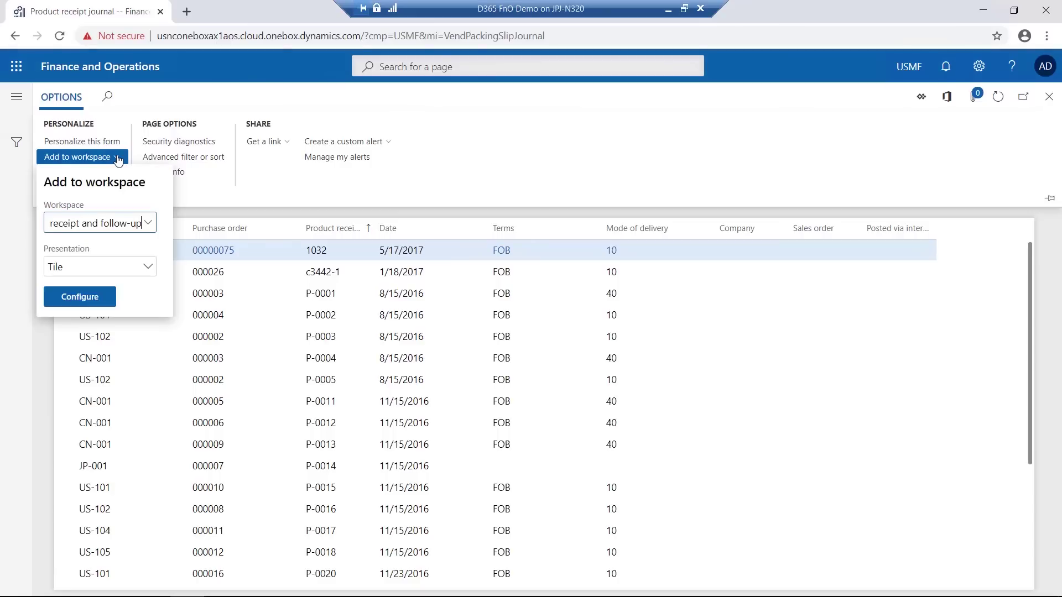
pyautogui.click(147, 222)
pyautogui.scroll(-10, 119, 312)
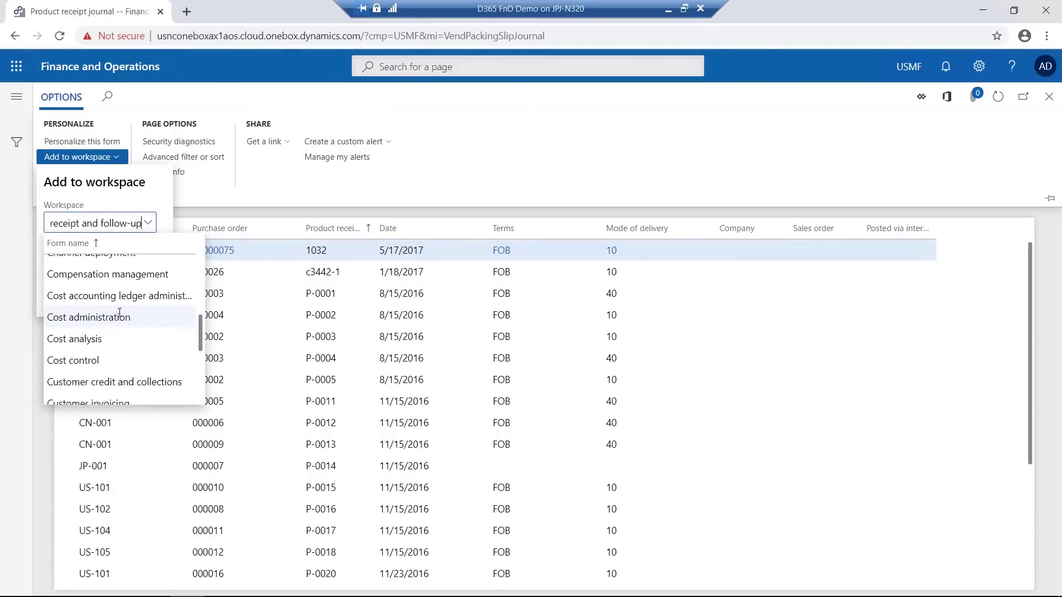
pyautogui.scroll(-3, 121, 311)
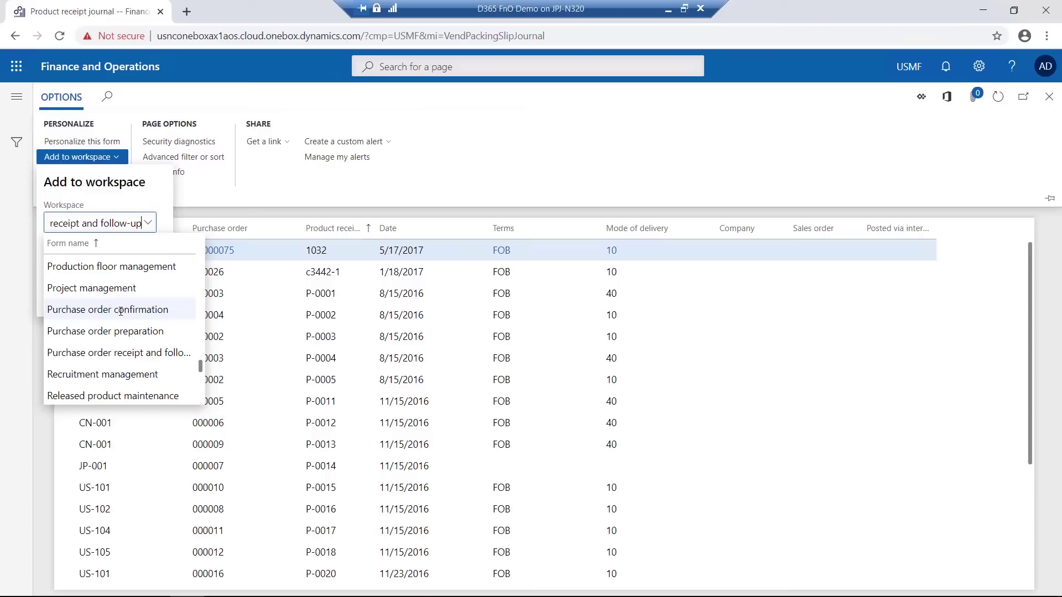
pyautogui.click(145, 221)
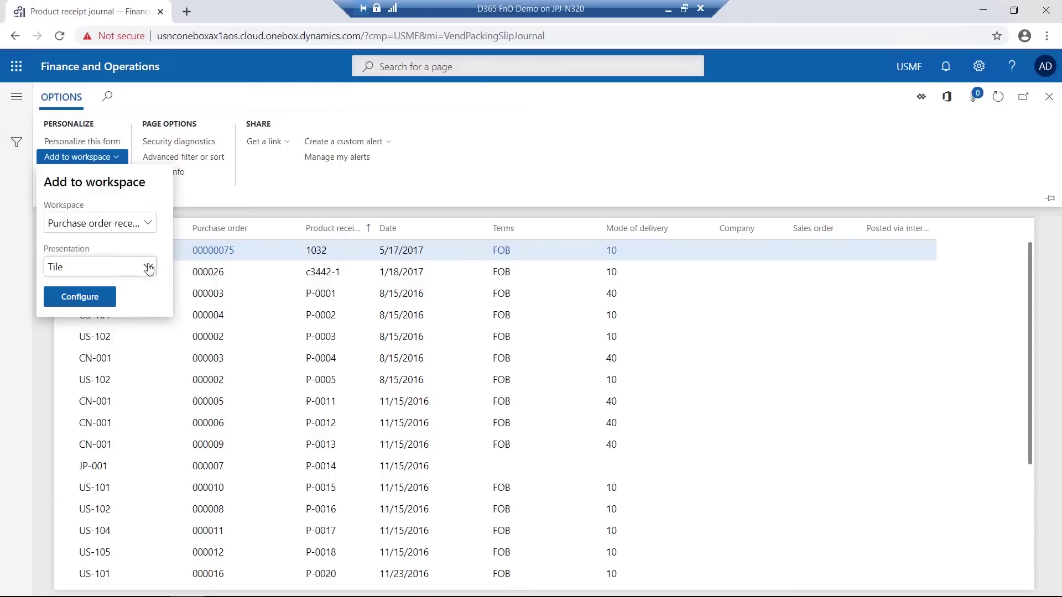
pyautogui.click(148, 267)
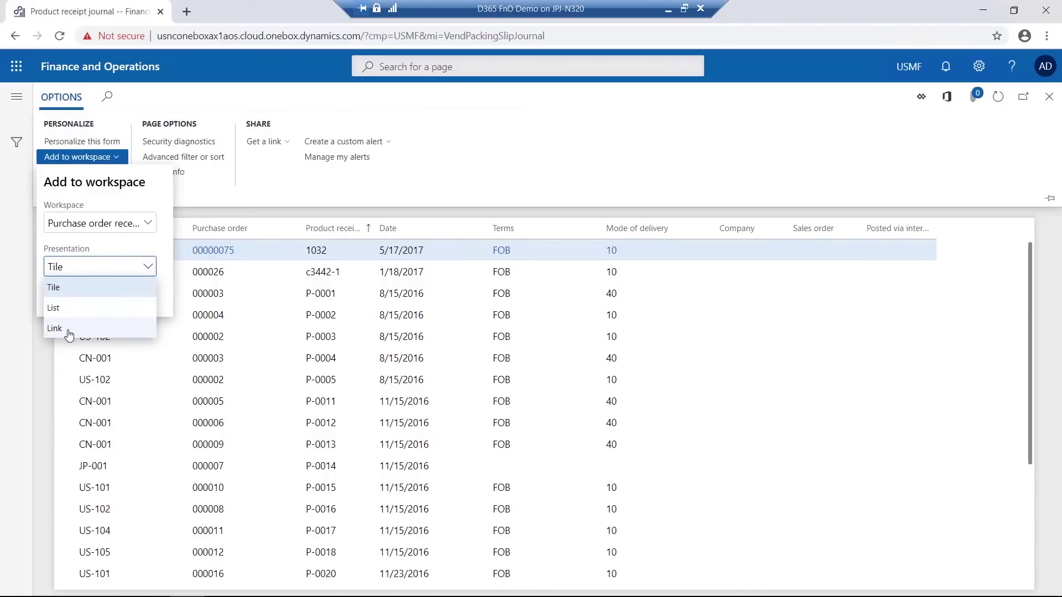
pyautogui.click(500, 185)
pyautogui.click(1046, 106)
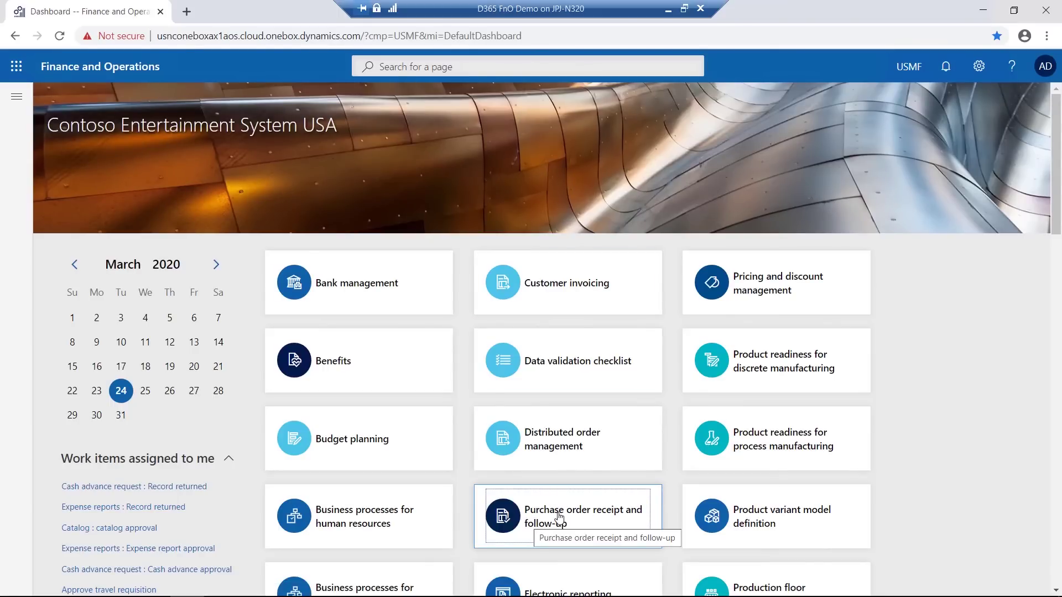
# Open the Purchase order receipt and follow-up tile, then its Product receipt link under Inquiries.
pyautogui.click(559, 517)
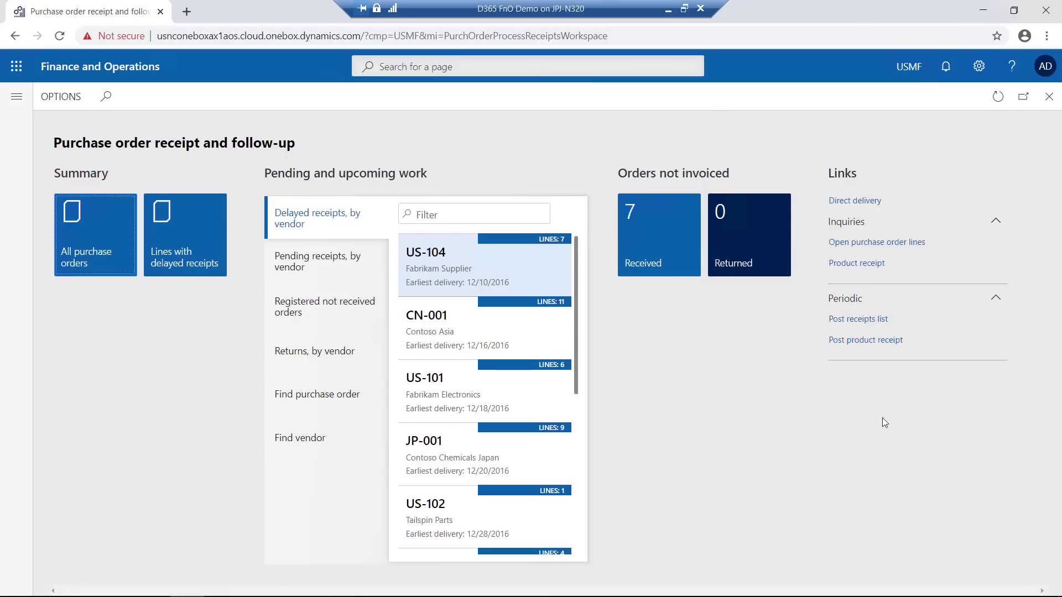
pyautogui.click(851, 268)
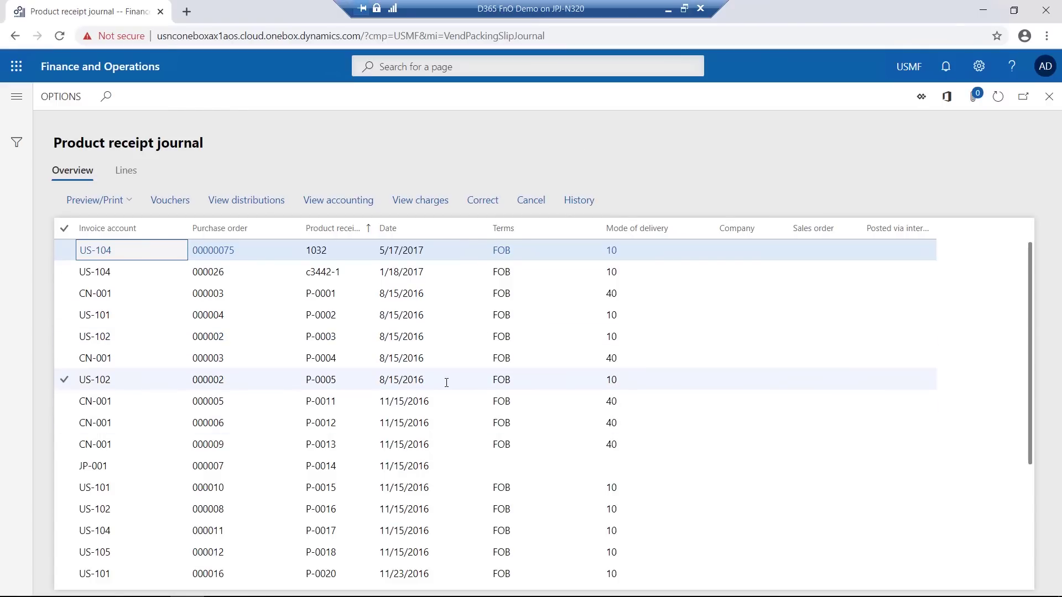
# Export the Product receipt journal's data to Excel with Open in Microsoft Office.
pyautogui.click(946, 97)
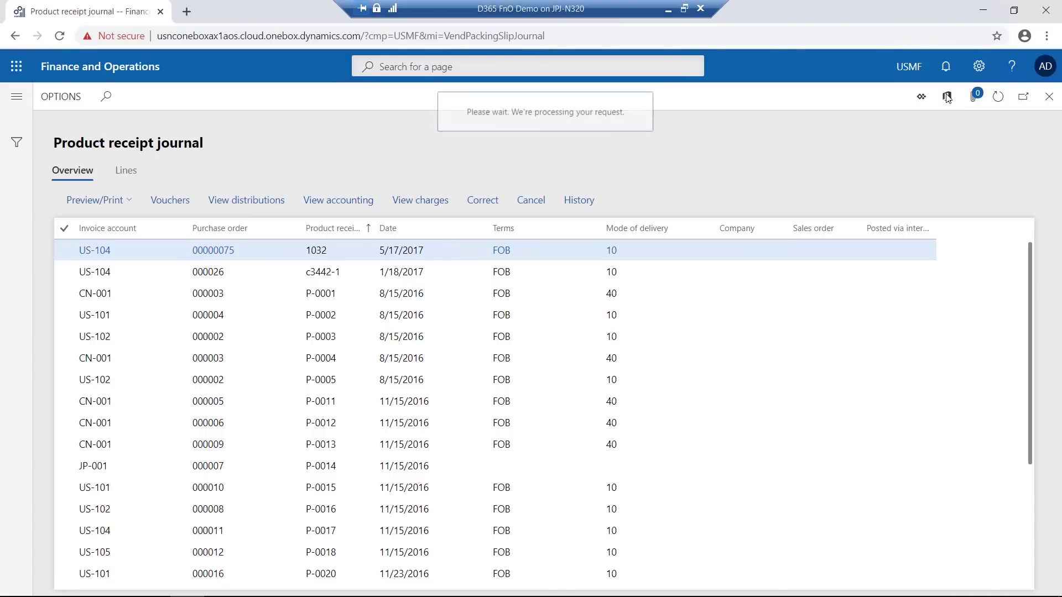